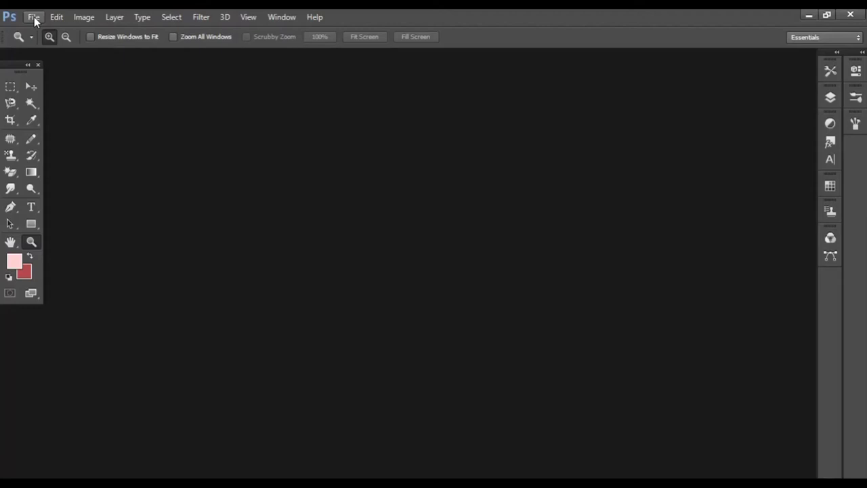
Step: Create Untitled-1, a 1000 × 800 px, 72 ppi RGB document with a white background
click(34, 17)
click(46, 31)
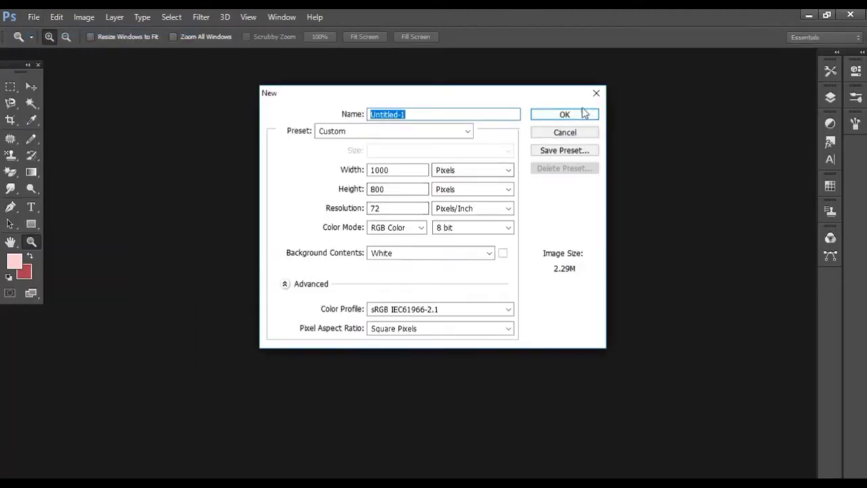
click(584, 117)
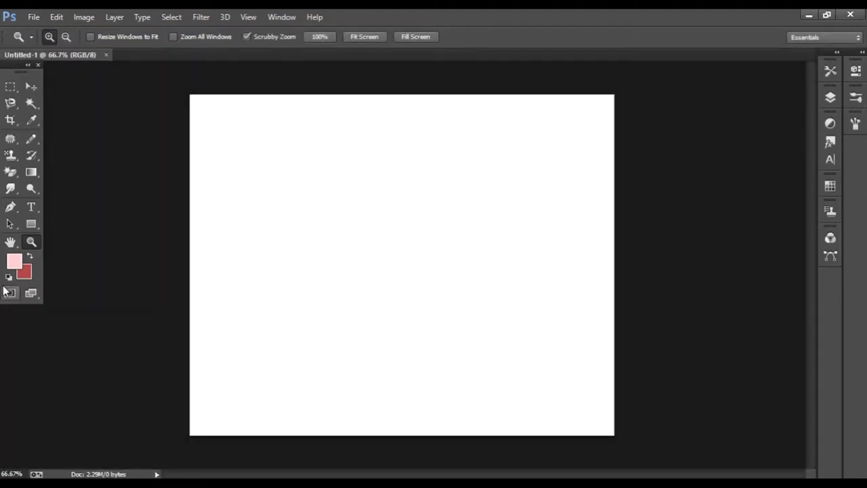
Step: Set the foreground colour to pale pink #f3c6c6
click(14, 262)
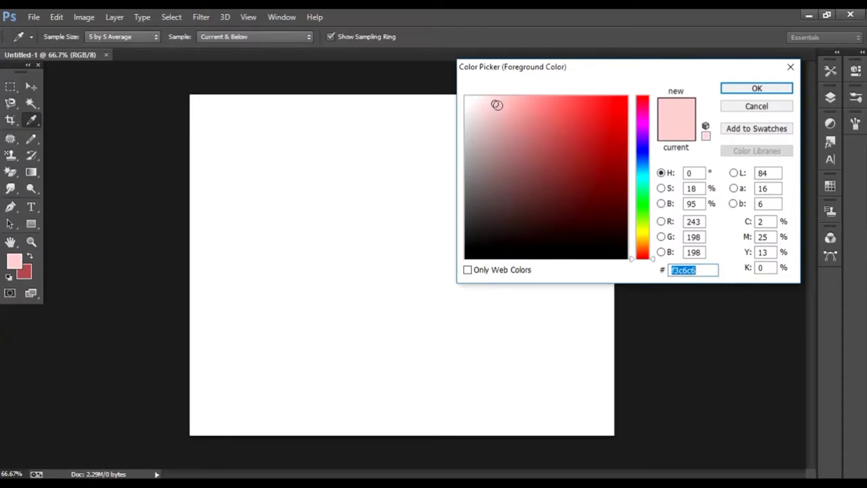
click(707, 270)
click(767, 95)
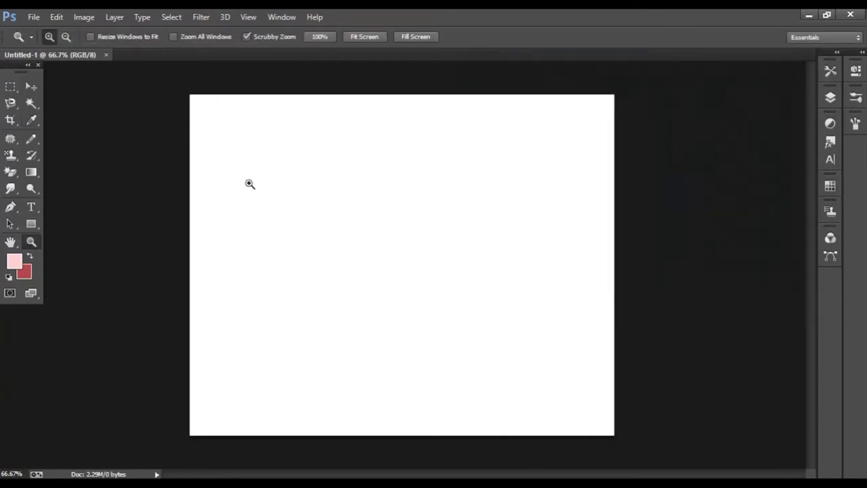
Step: Set the background colour to dusty red #ab5151
click(26, 272)
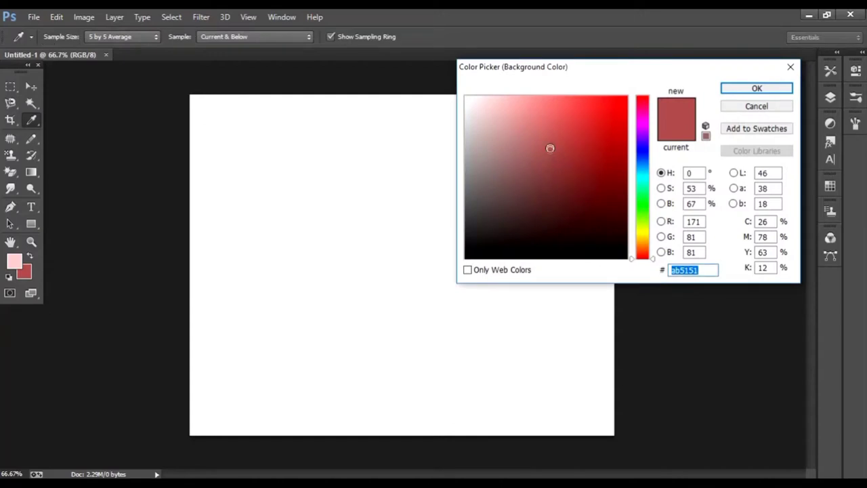
click(700, 270)
click(758, 88)
key(z)
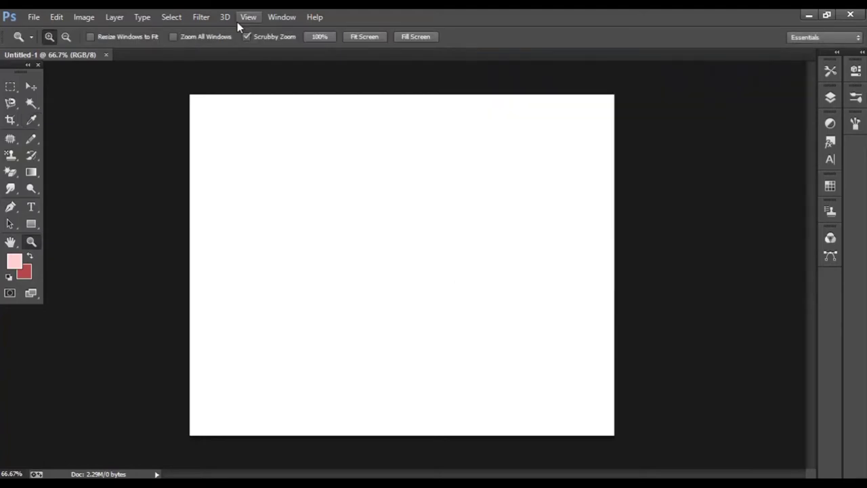
Step: Unlock the Background as Layer 0 and render pink-and-red Clouds over it
click(832, 98)
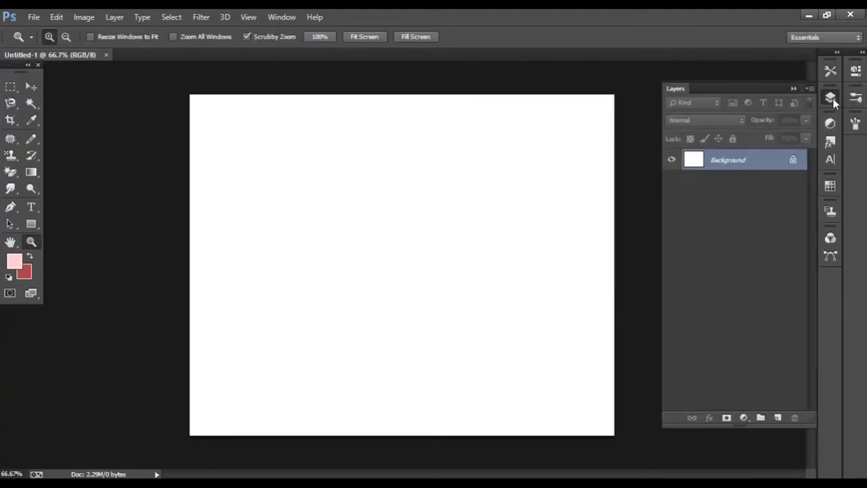
click(793, 161)
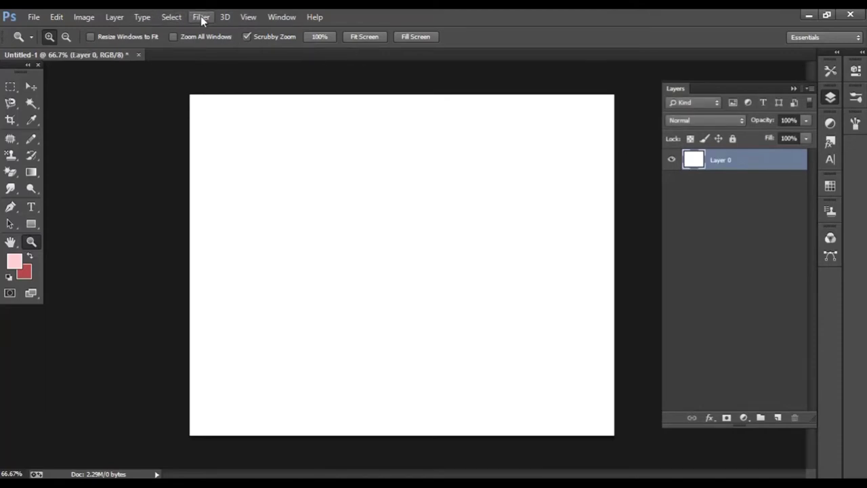
click(201, 18)
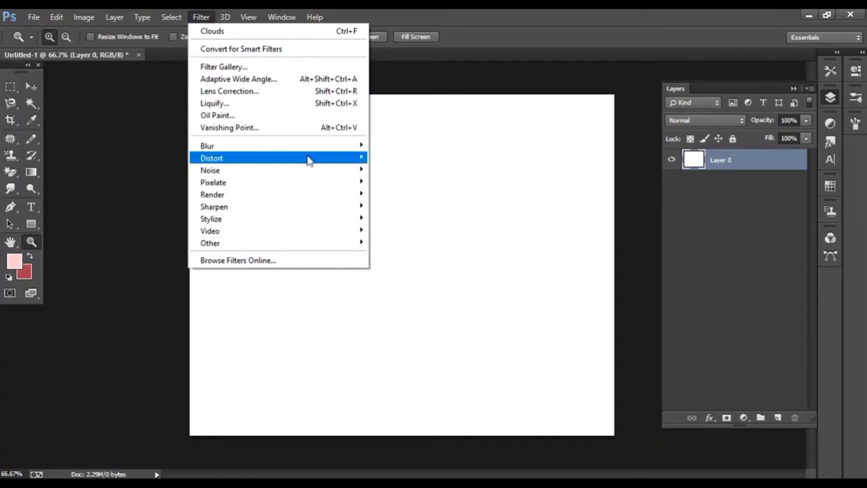
mouse_move(279, 195)
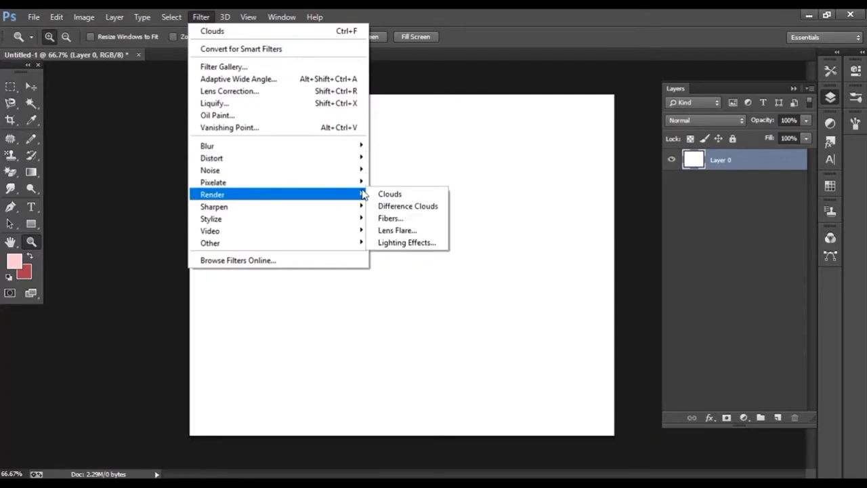
click(406, 196)
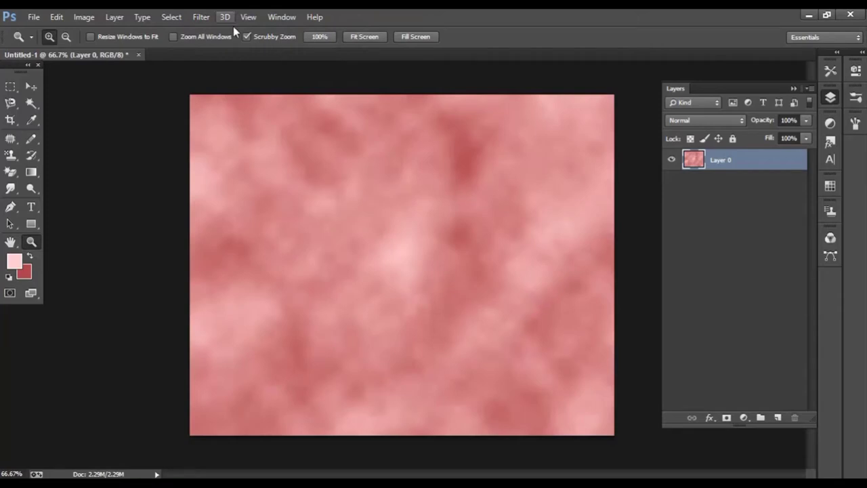
Step: Apply Add Noise at 10% with Uniform distribution to the clouds
click(199, 18)
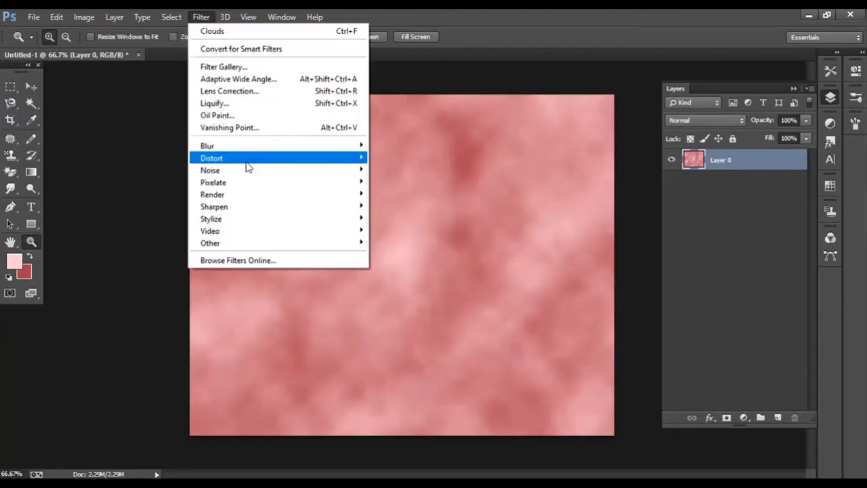
mouse_move(278, 170)
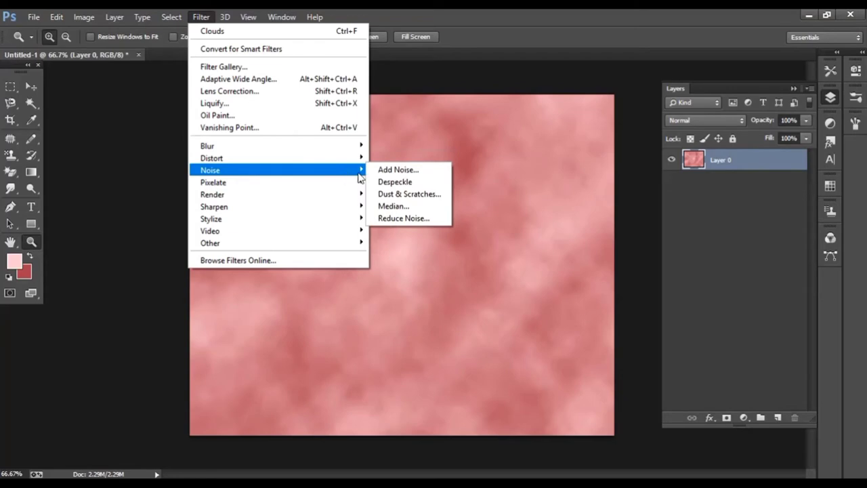
click(407, 170)
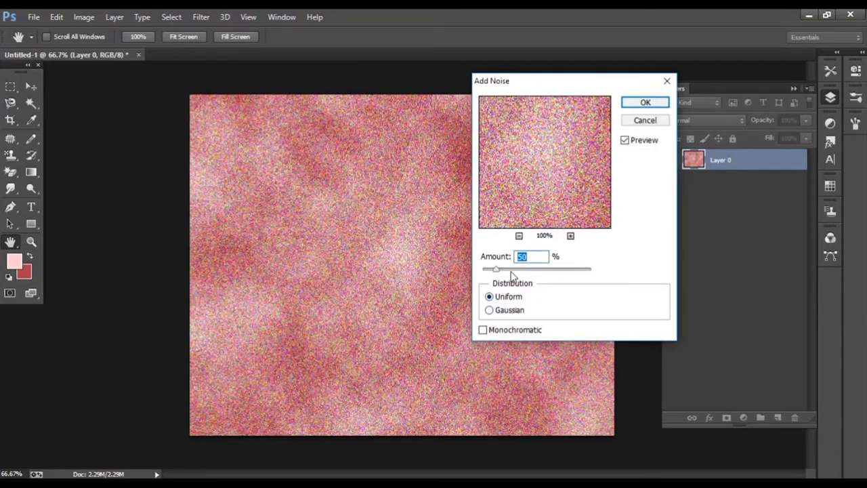
text(1)
text(0)
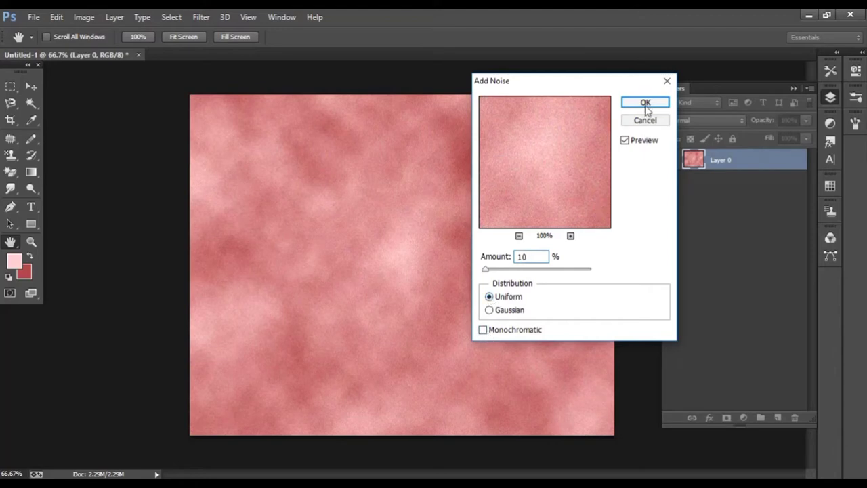
click(645, 103)
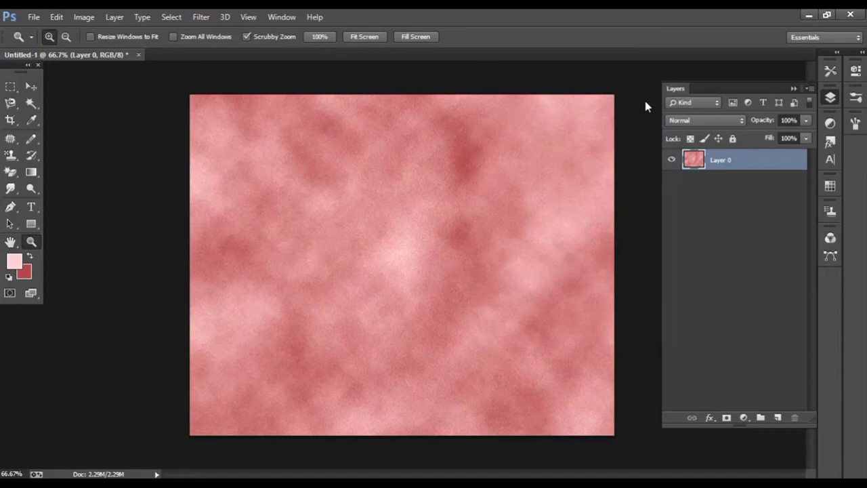
Step: Apply the Sharpen filter to the grainy cloud layer
click(207, 19)
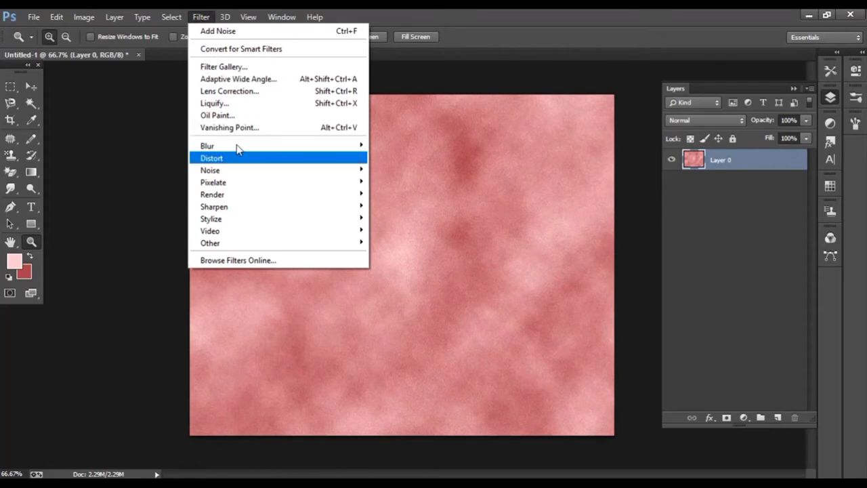
mouse_move(214, 207)
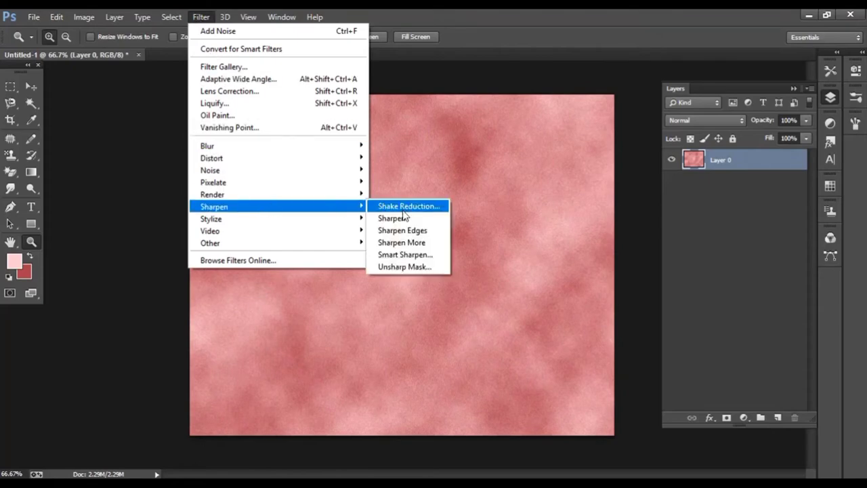
click(393, 219)
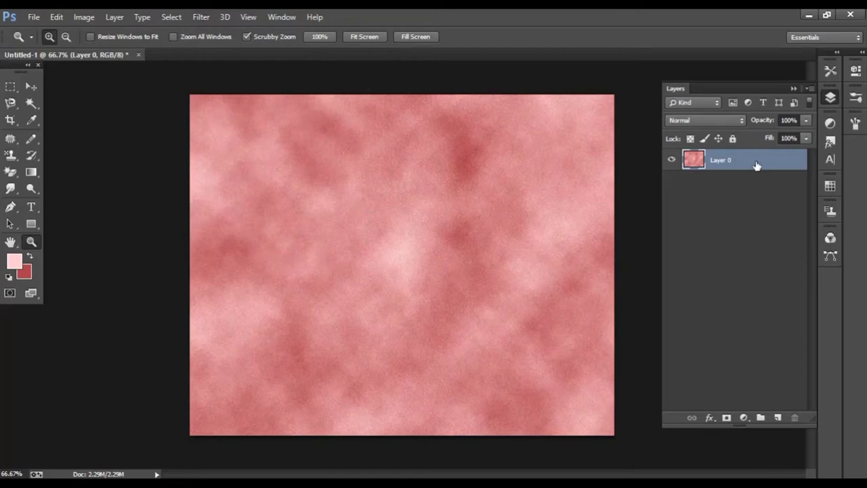
Step: Duplicate Layer 0 and set the copy's blend mode to Overlay
drag(753, 162, 778, 417)
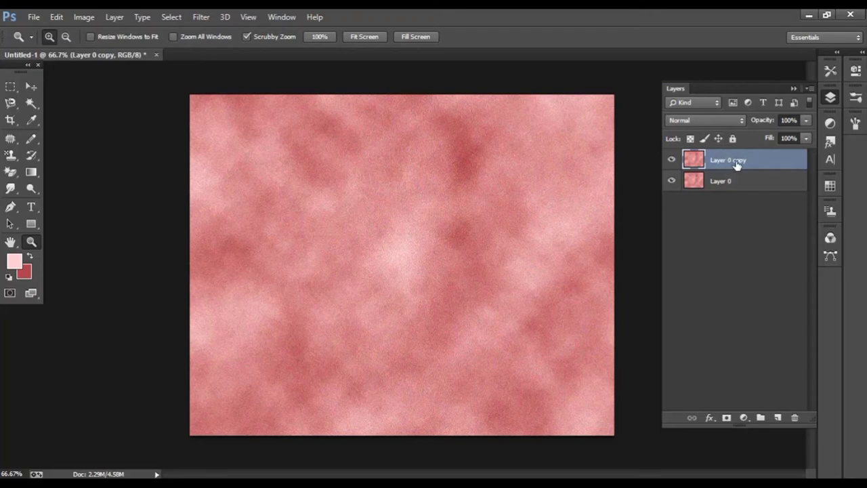
click(741, 120)
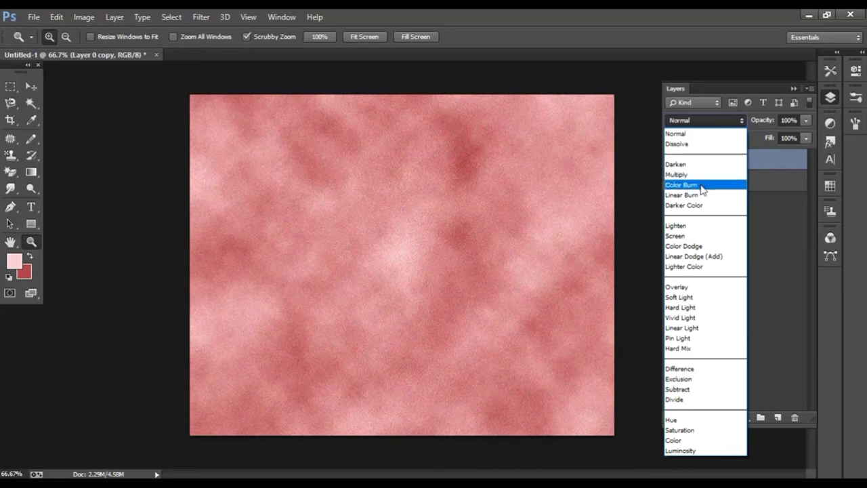
click(678, 288)
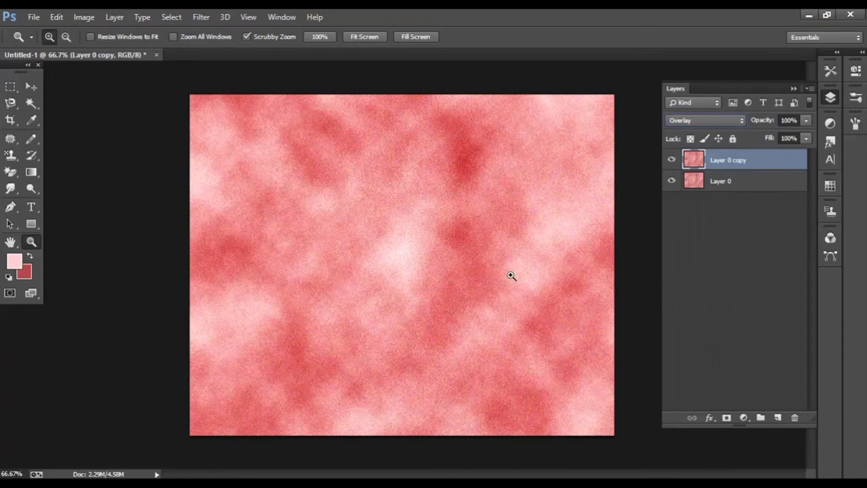
key(ctrl+t)
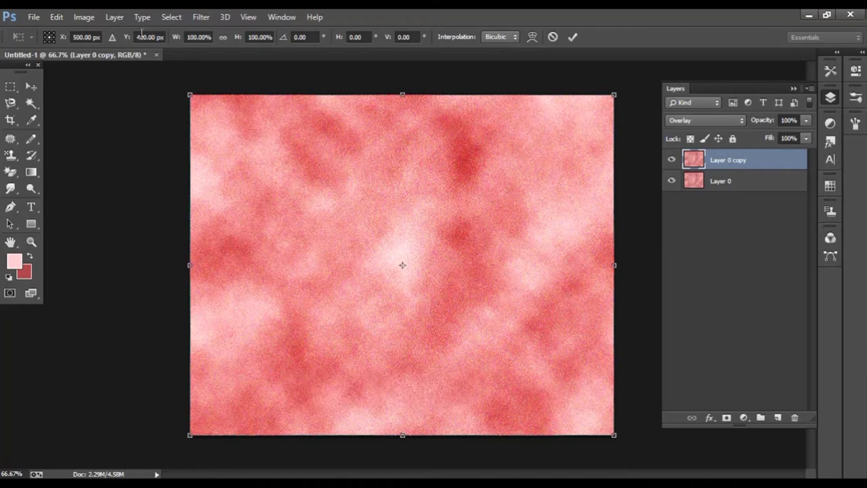
Step: Scale Layer 0 copy to 130% width and height and commit the transform
double_click(199, 37)
text(120)
key(Tab)
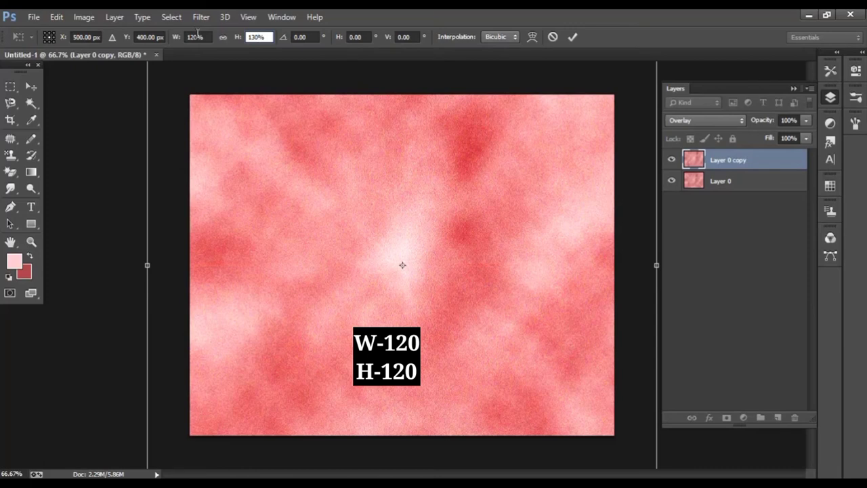
click(195, 36)
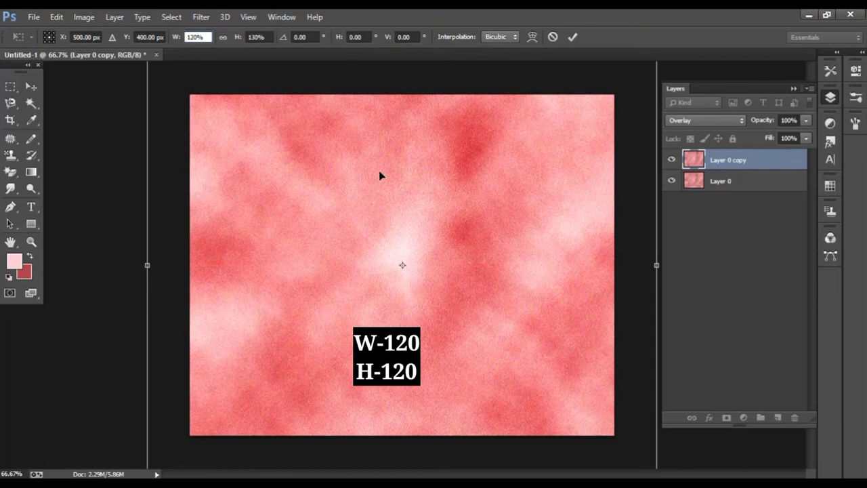
text(130)
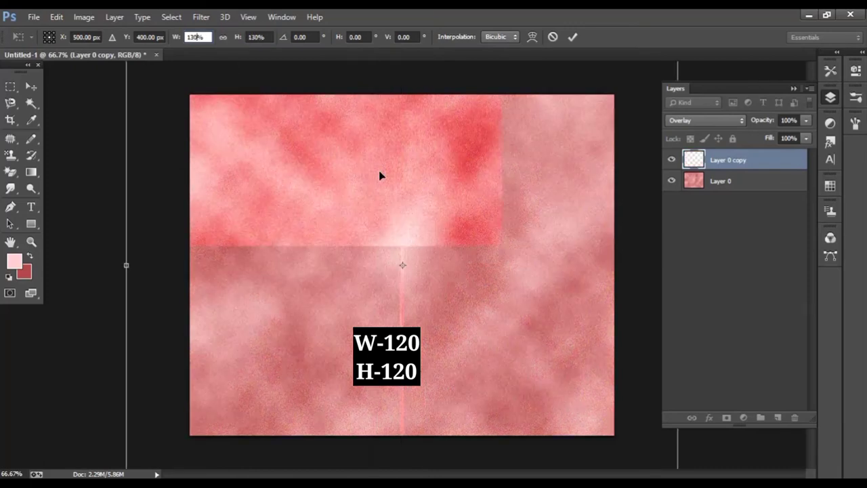
key(Return)
click(379, 172)
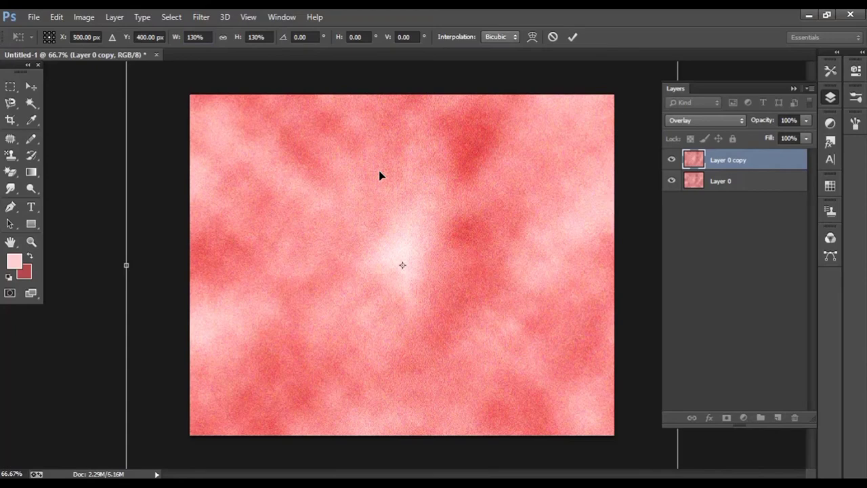
key(z)
click(572, 37)
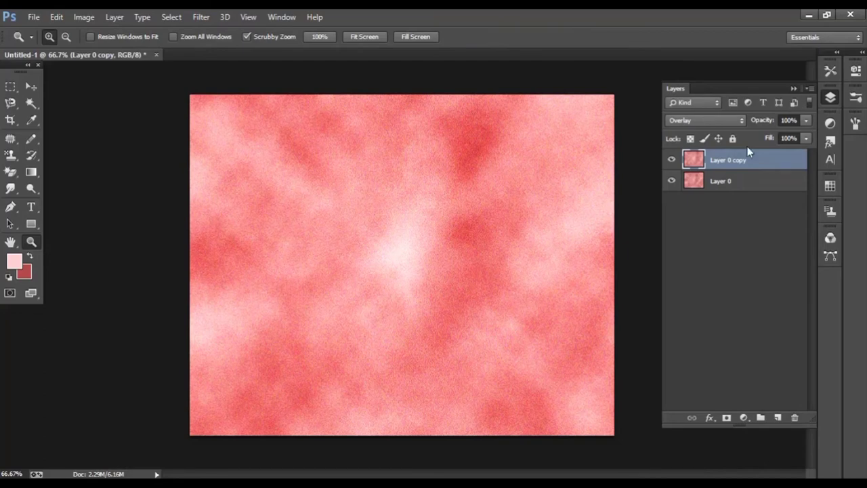
Step: Merge Layer 0 and Layer 0 copy into a single layer
shift+click(749, 190)
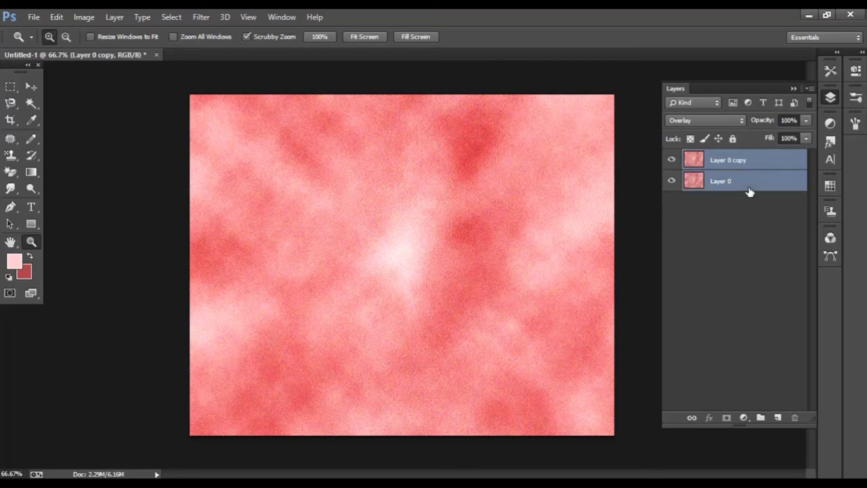
right_click(748, 187)
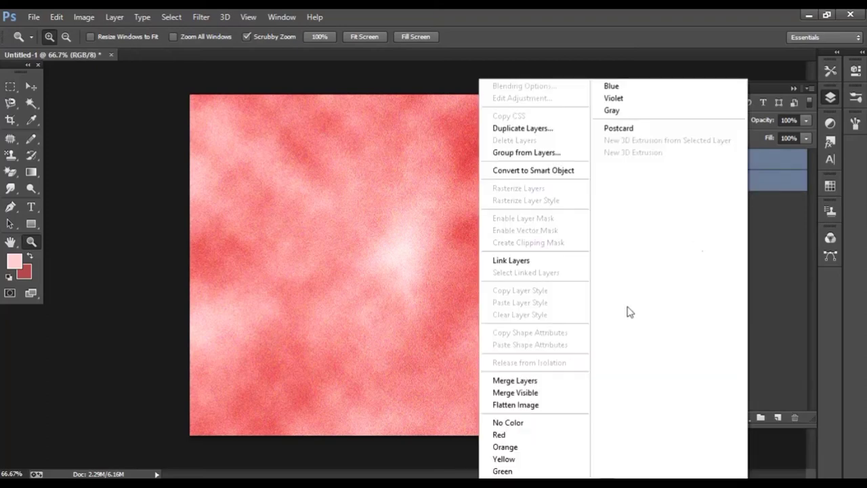
click(525, 381)
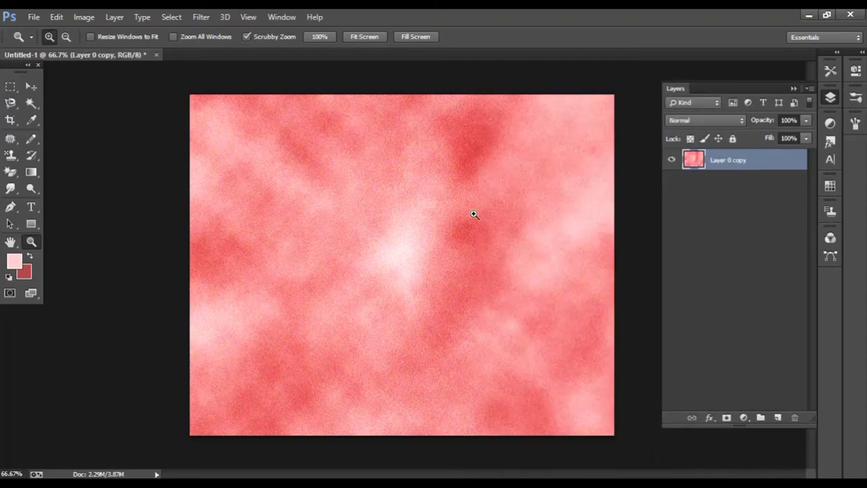
Step: Crop the merged image to the canvas bounds
click(11, 120)
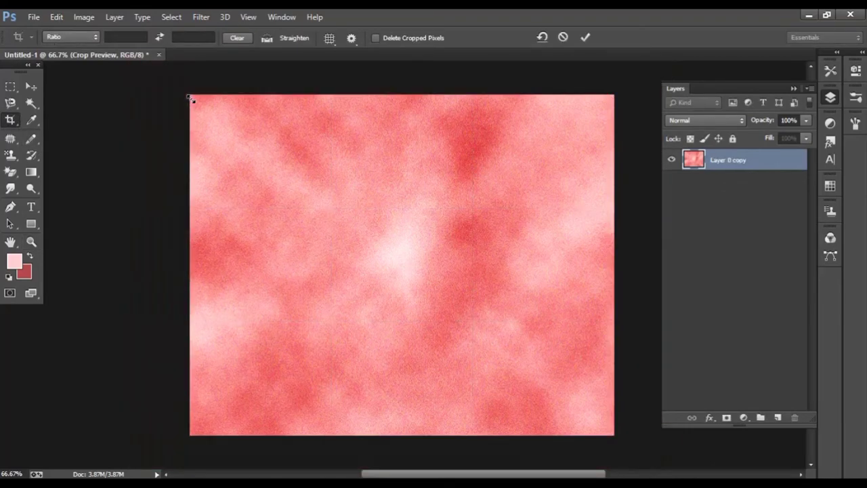
key(Return)
key(Return)
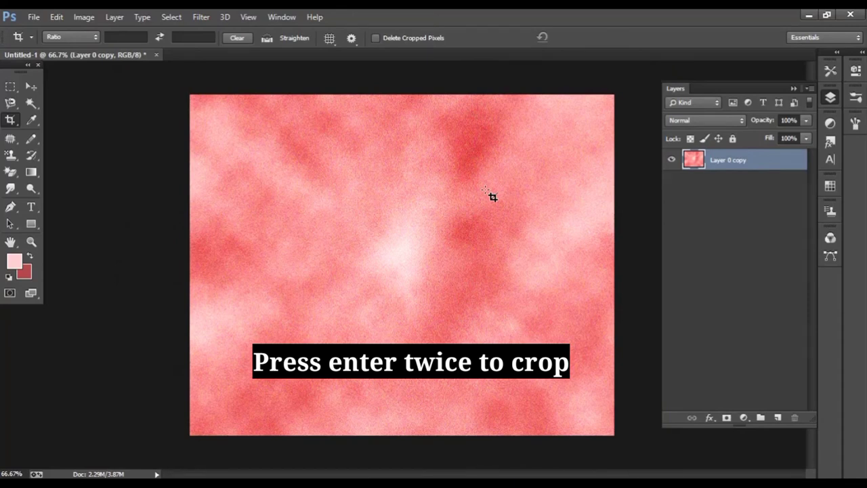
click(202, 18)
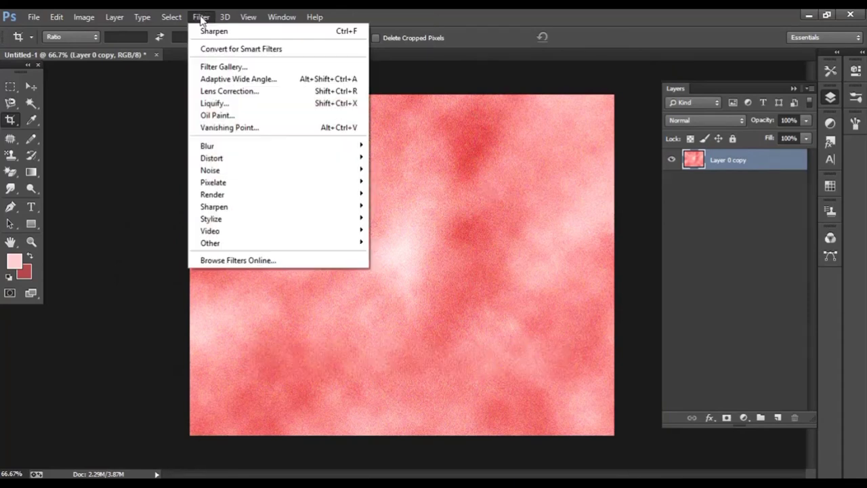
Step: Apply a Horizontal Grain texture with Intensity 5 and Contrast 15 from the Filter Gallery
click(246, 68)
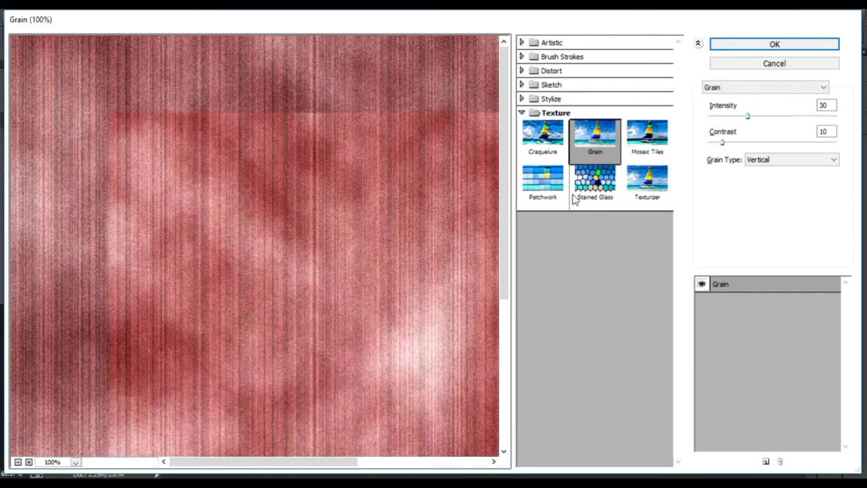
click(527, 110)
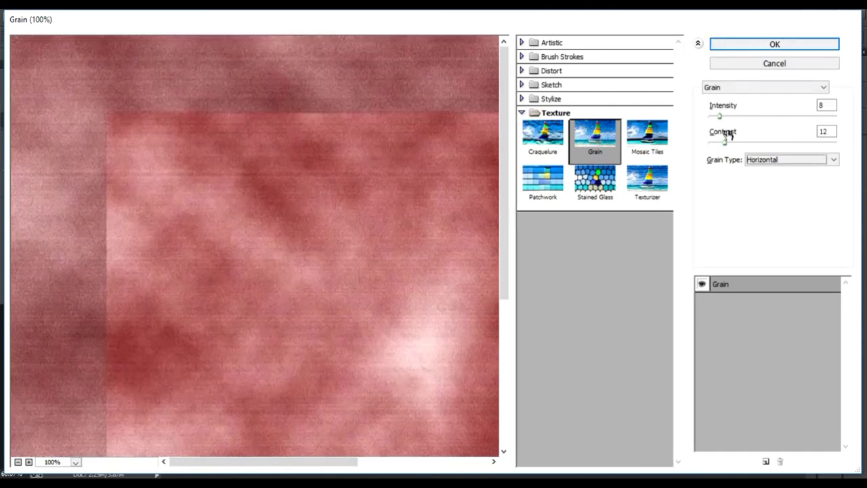
drag(722, 142, 752, 146)
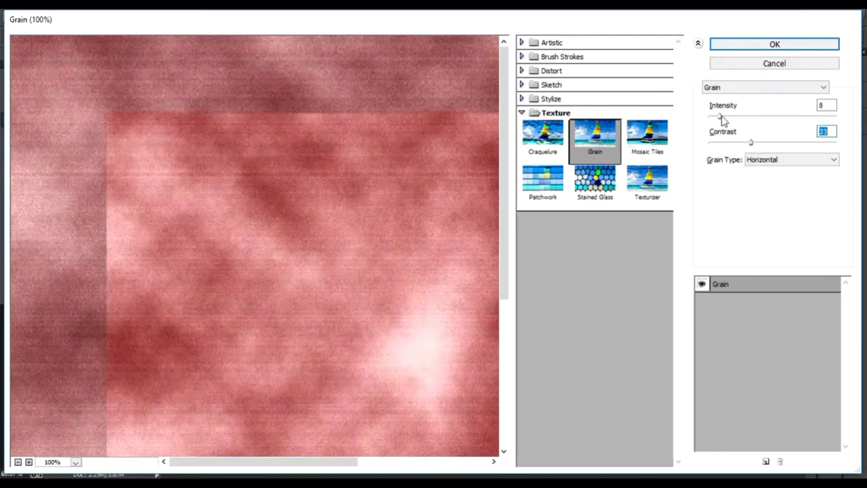
drag(721, 117, 716, 116)
drag(751, 144, 728, 147)
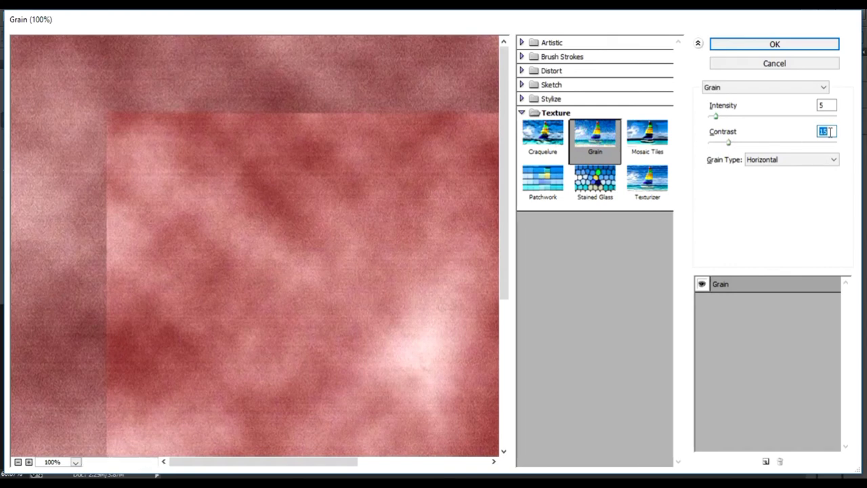
click(775, 44)
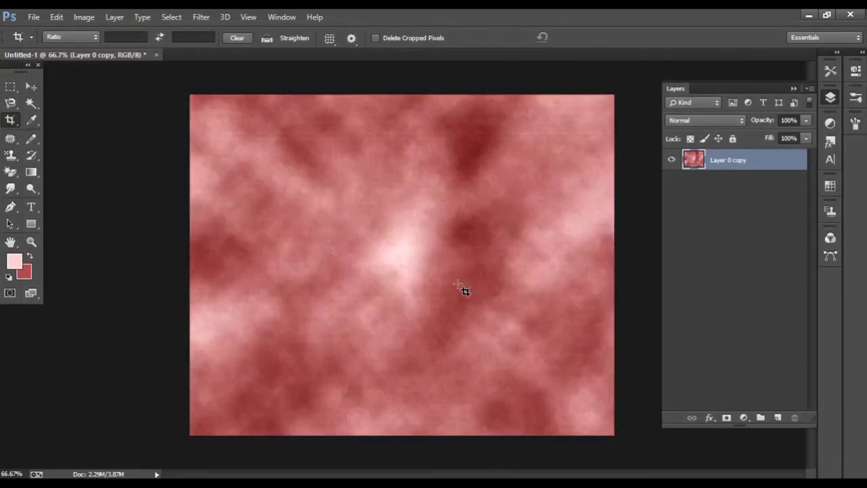
click(32, 86)
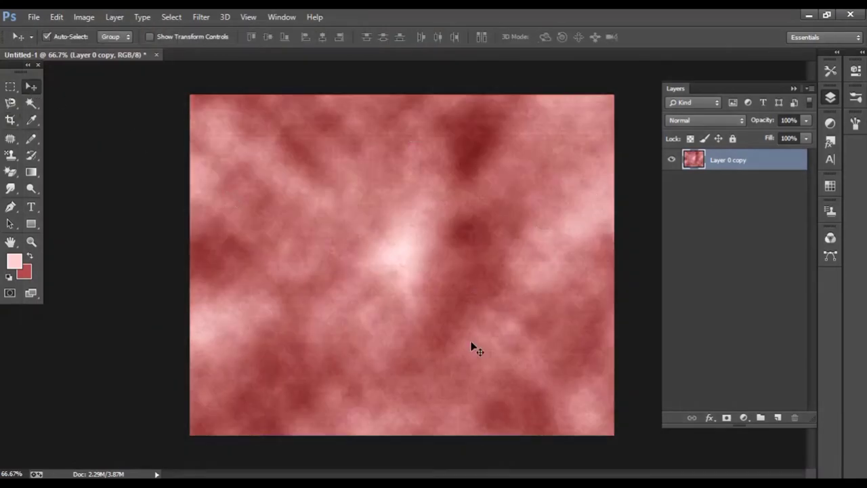